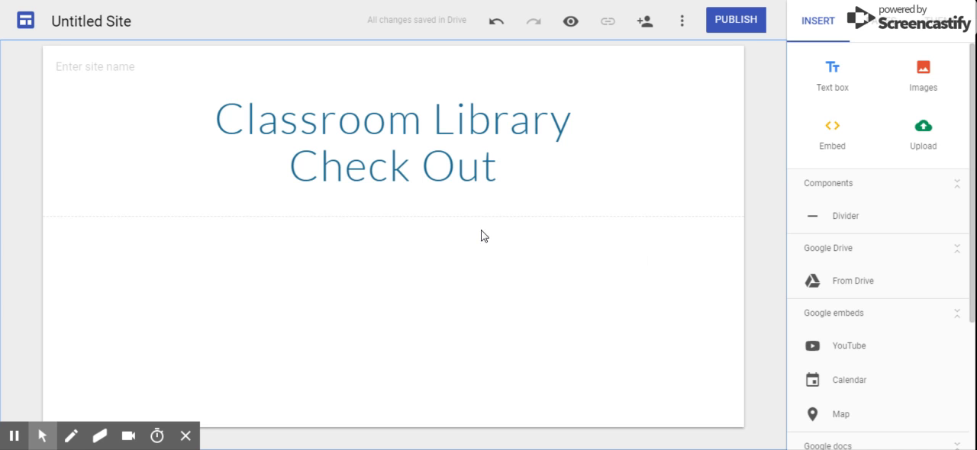
- Insert the TEACHER NAME Classroom Library Check Out form from the recent Drive files below the page header, widening and heightening its frame
left_click(407, 292)
left_click(406, 327)
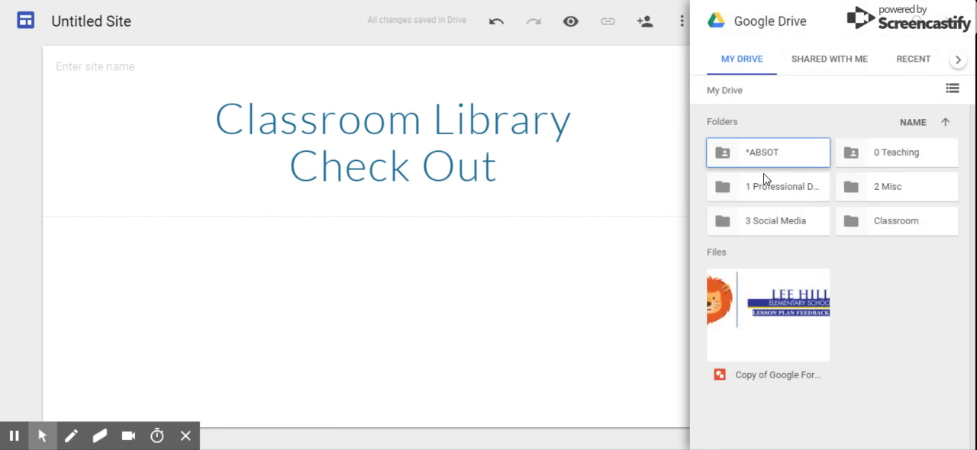
left_click(911, 68)
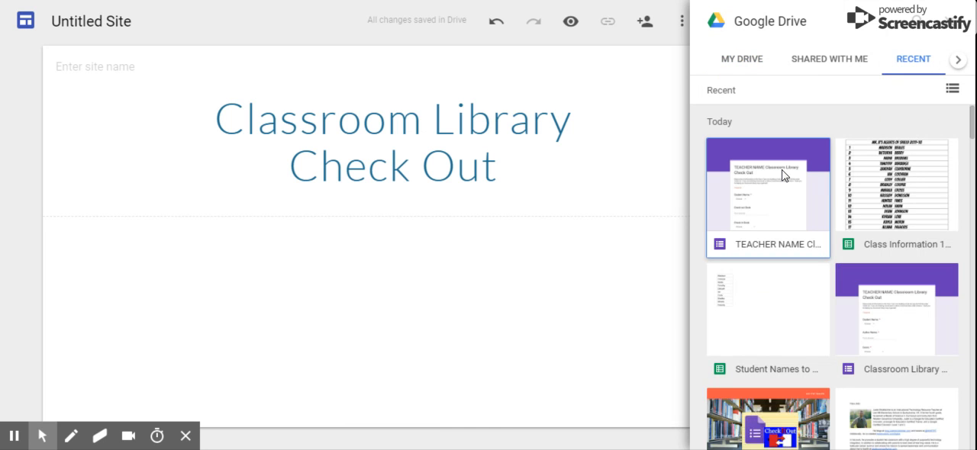
left_click(785, 176)
left_click(935, 434)
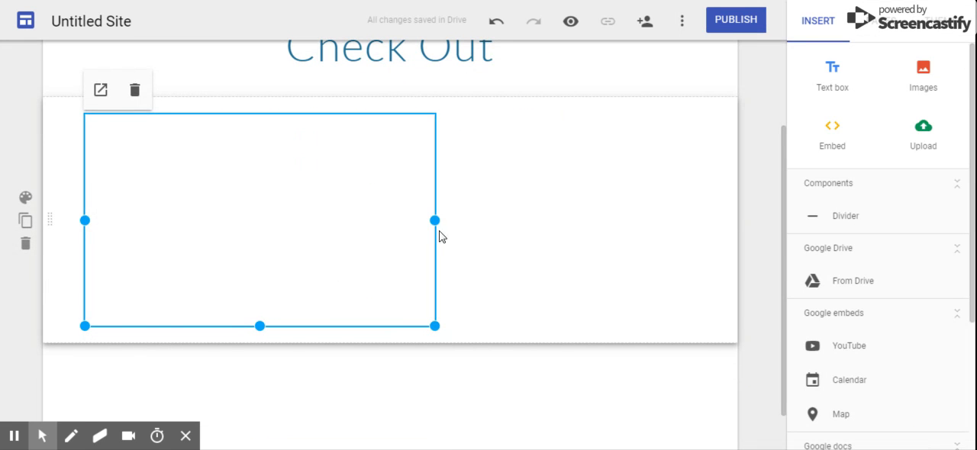
left_click_drag(436, 219, 696, 220)
left_click_drag(392, 326, 390, 406)
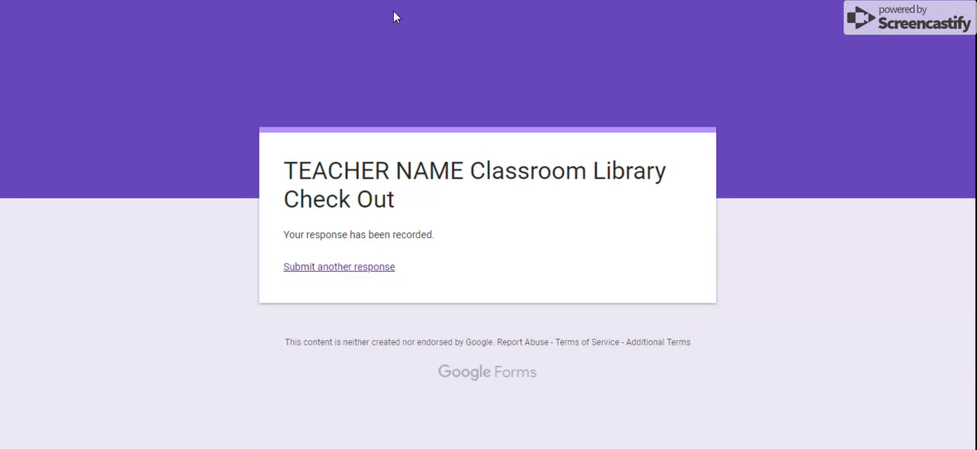
- Open the Classroom Library Check Out form for editing and create a new spreadsheet as the destination for its responses
left_click(369, 268)
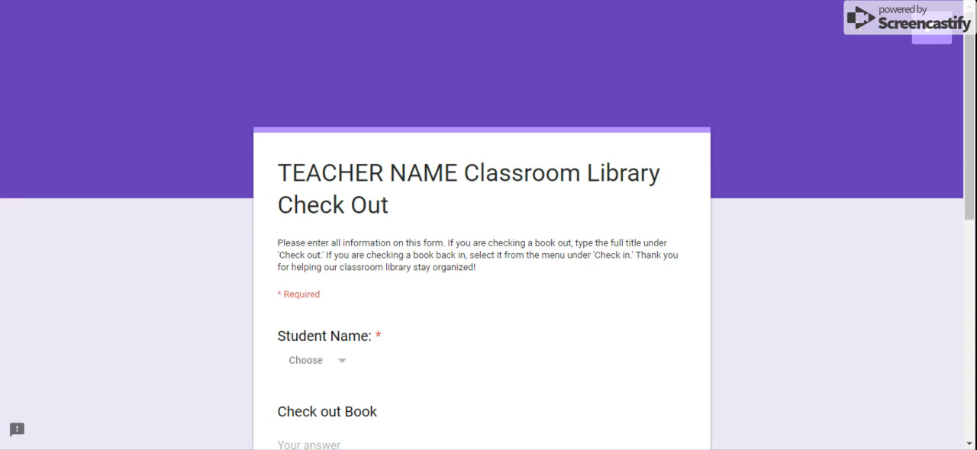
left_click(927, 32)
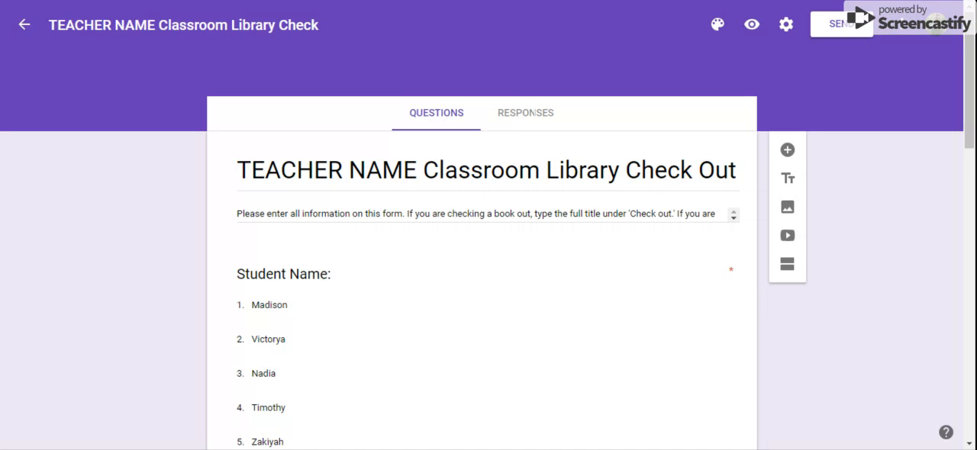
left_click(535, 117)
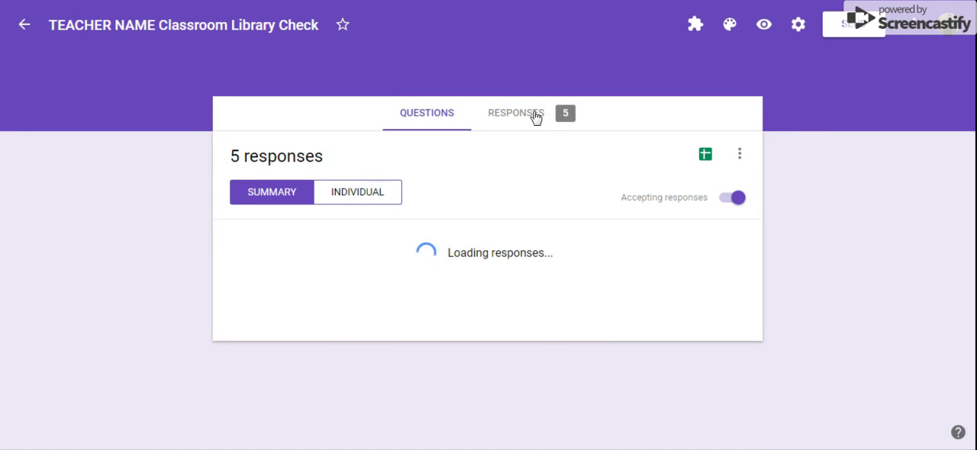
left_click(700, 155)
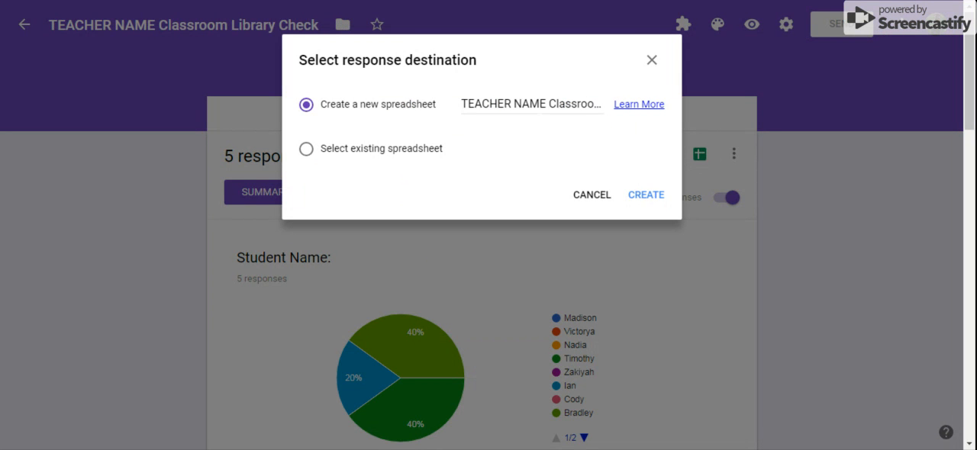
left_click(643, 196)
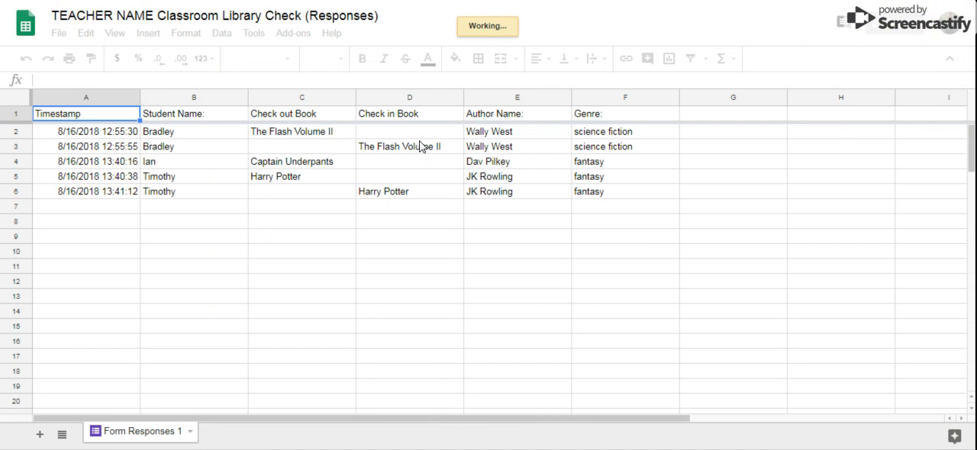
- Insert a blank row below the header row and freeze the first 2 rows of the response sheet
left_click(19, 116)
right_click(20, 115)
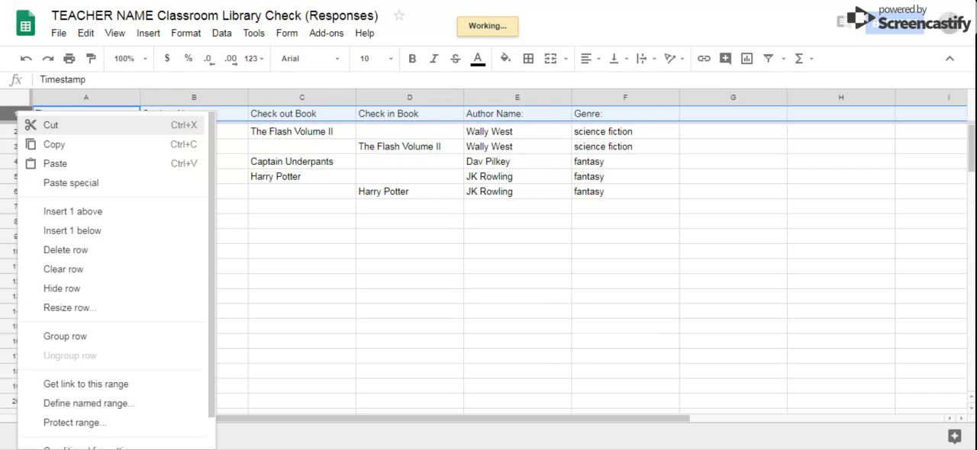
left_click(71, 234)
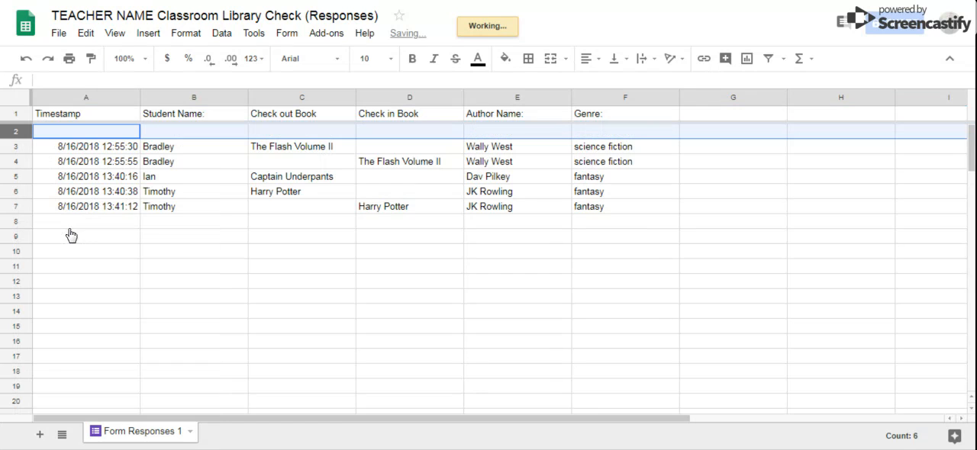
left_click(114, 34)
mouse_move(107, 58)
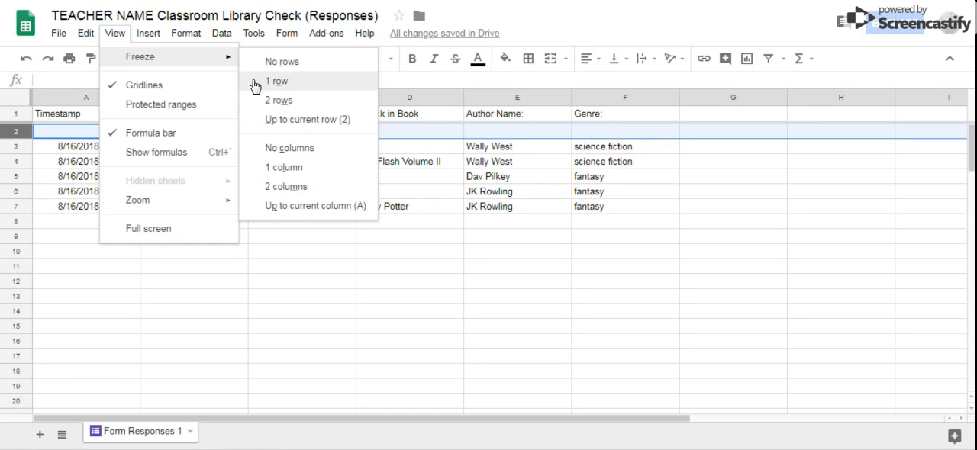
left_click(268, 101)
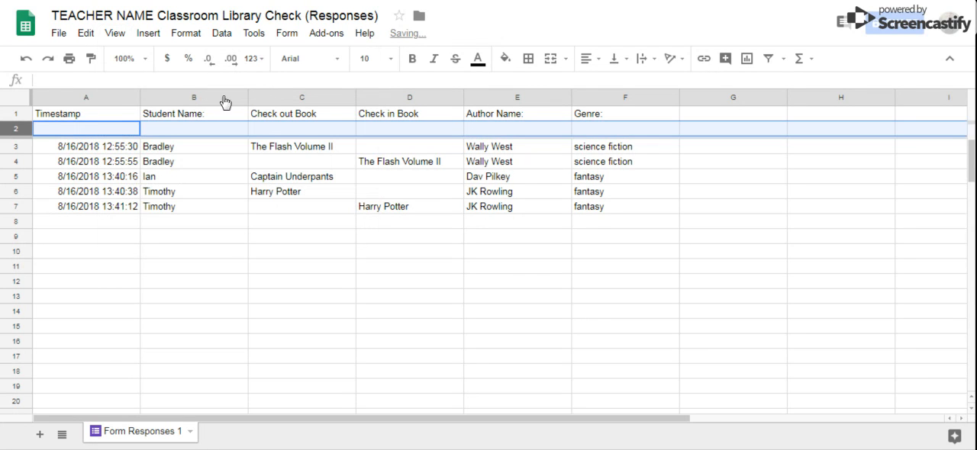
- Hide the Timestamp column (column A)
left_click(118, 101)
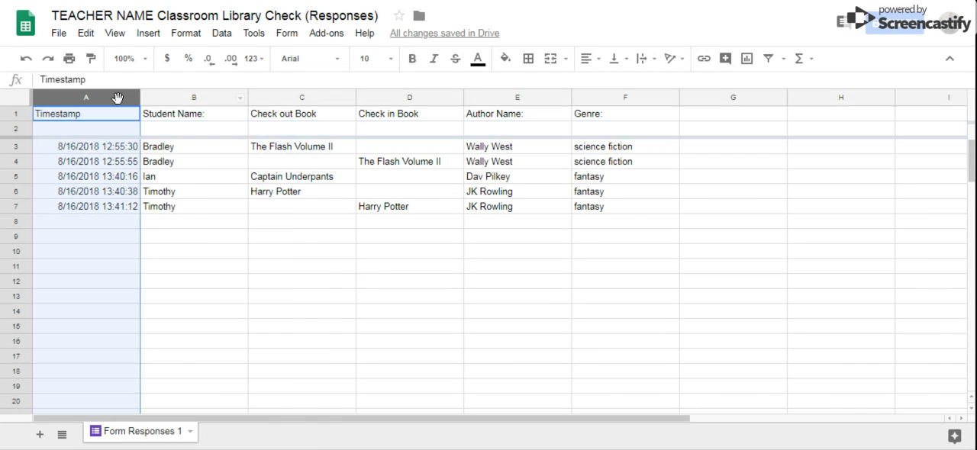
right_click(119, 101)
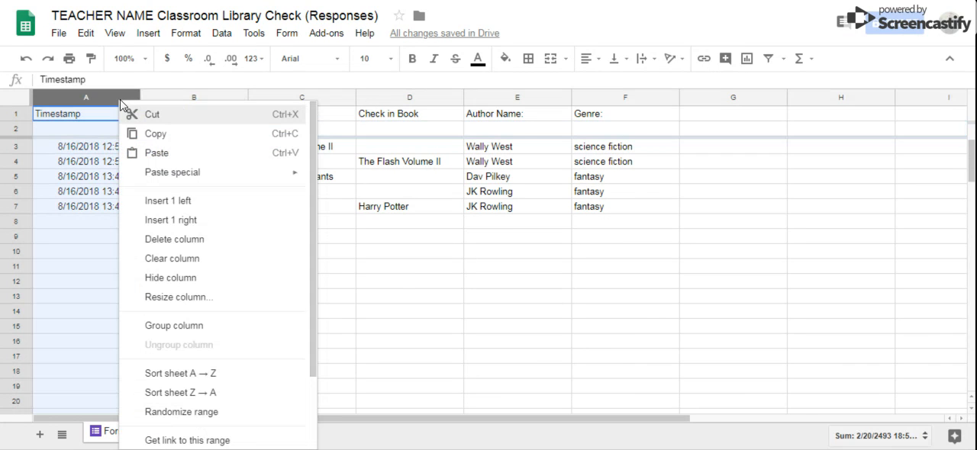
left_click(216, 280)
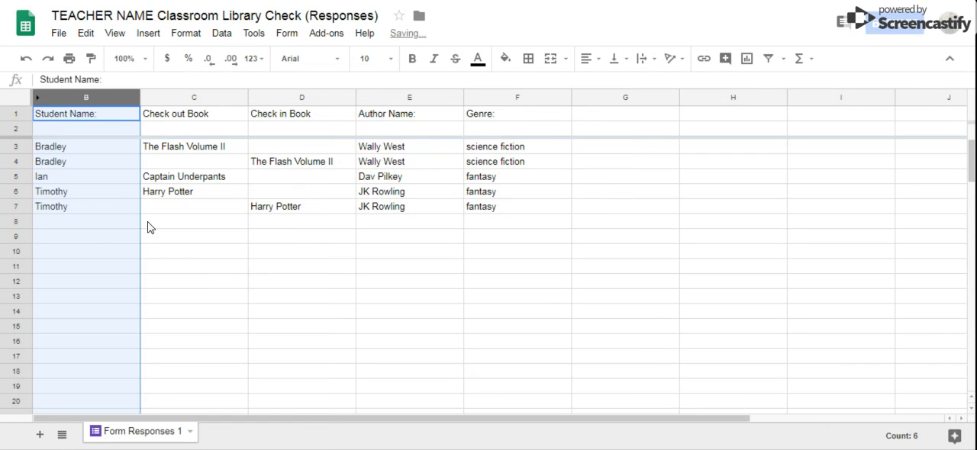
- Enter CategoryFilter in row 2 under Student Name, Check out Book and Check in Book (B2, C2 and D2)
left_click(96, 139)
type("Cast")
key("BackSpace")
key("BackSpace")
type("tegoryFilter")
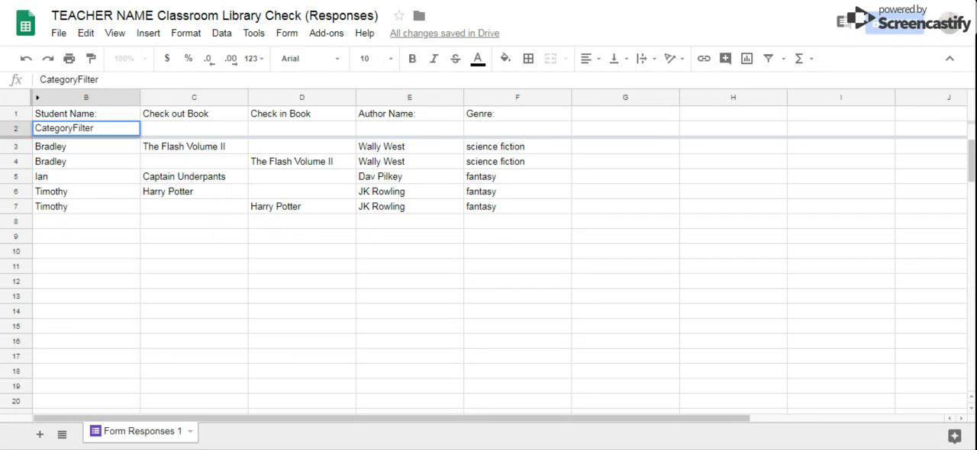
key("Tab")
type("Catego")
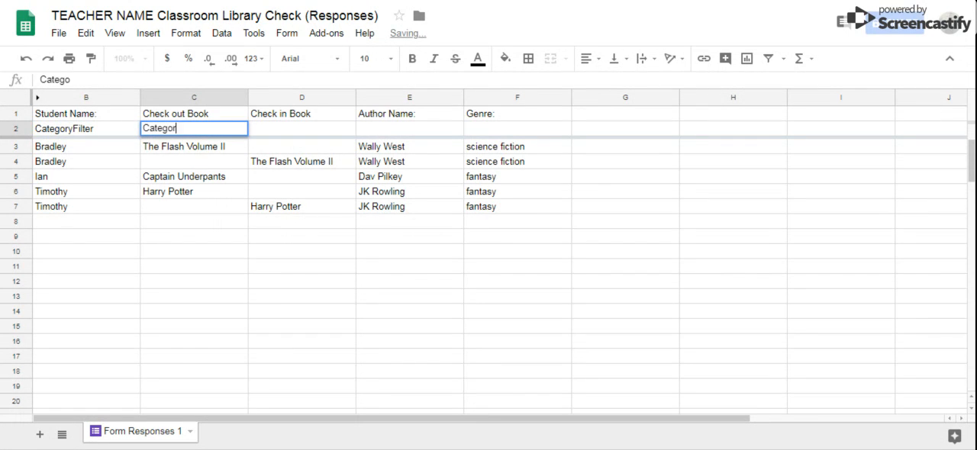
type("ryFilter")
key("Tab")
type("Cate")
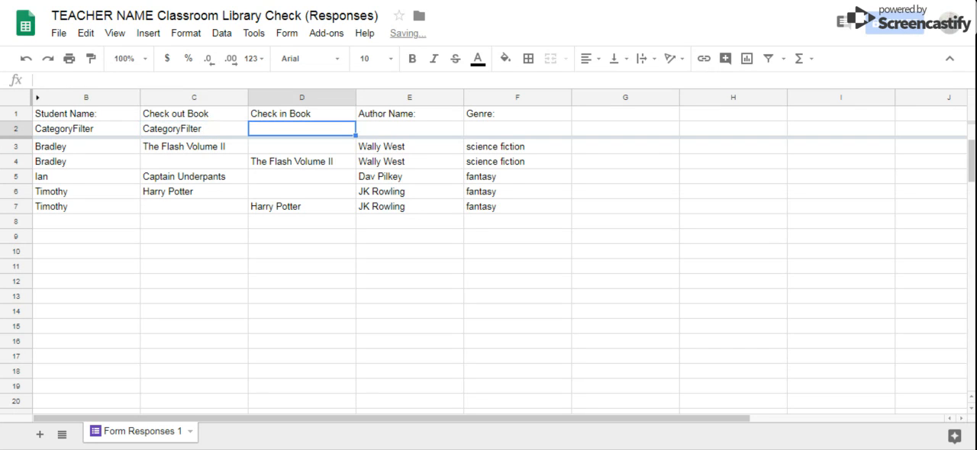
type("goryFilter")
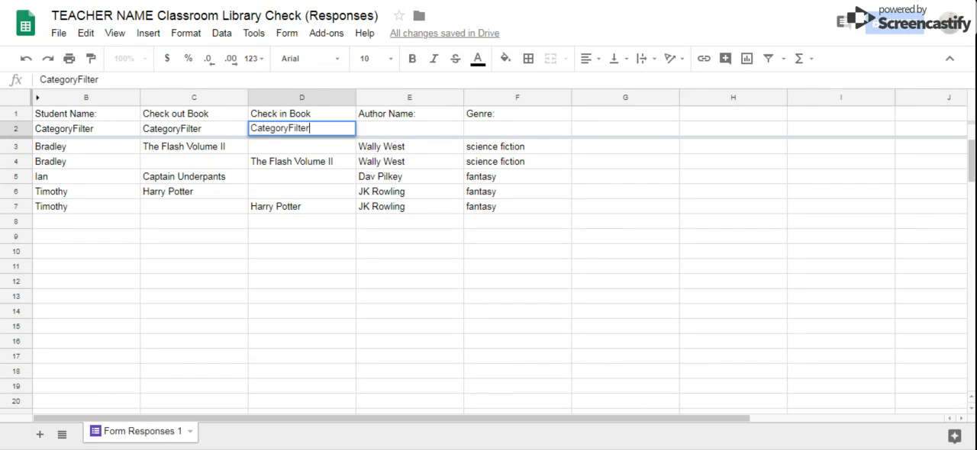
key("Tab")
- Enter Hidden in row 2 under Author Name and Genre (E2 and F2)
type("Hidden")
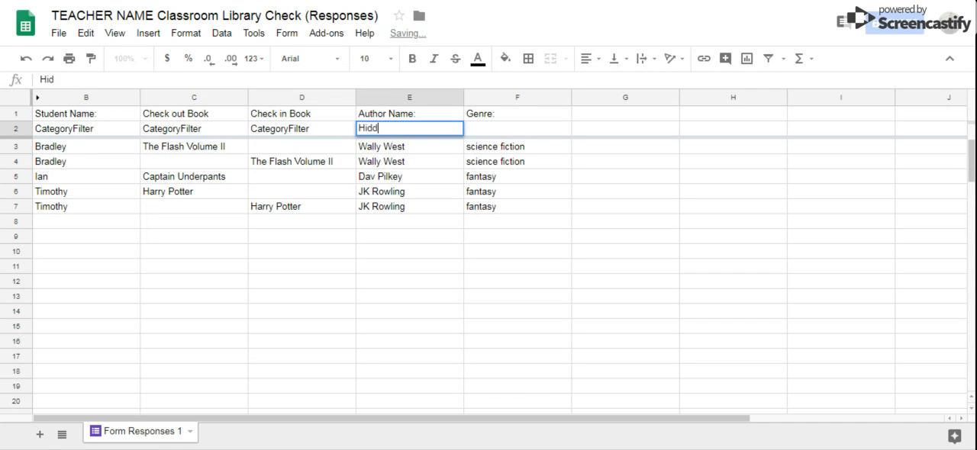
key("Tab")
type("Hidden")
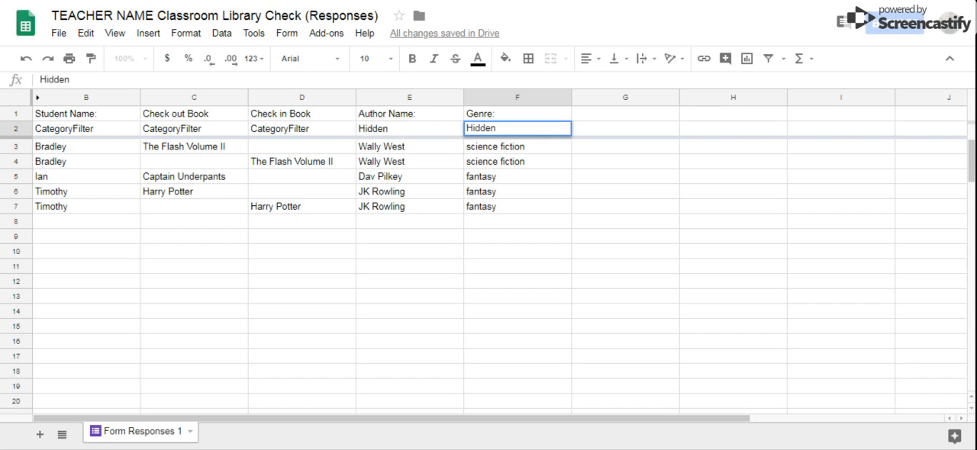
key("Tab")
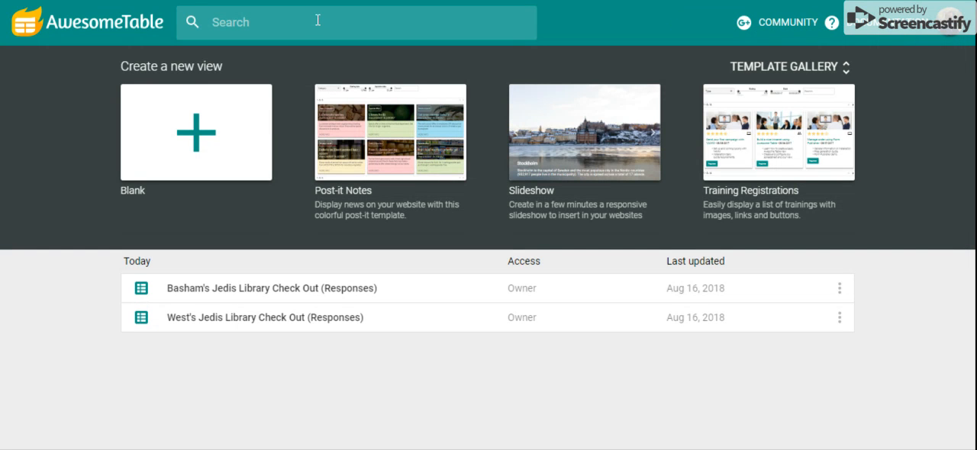
- Log out of the current AwesomeTable account and log in again with another Google account
left_click(946, 31)
left_click(810, 154)
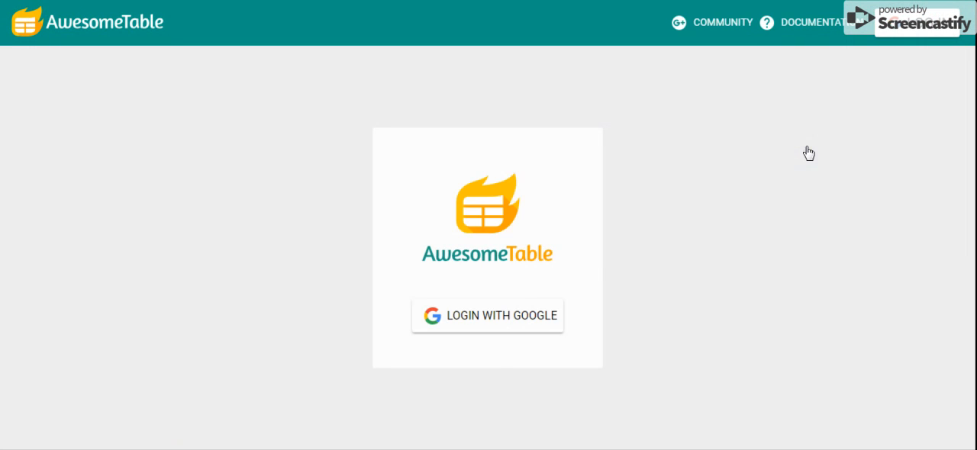
left_click(501, 315)
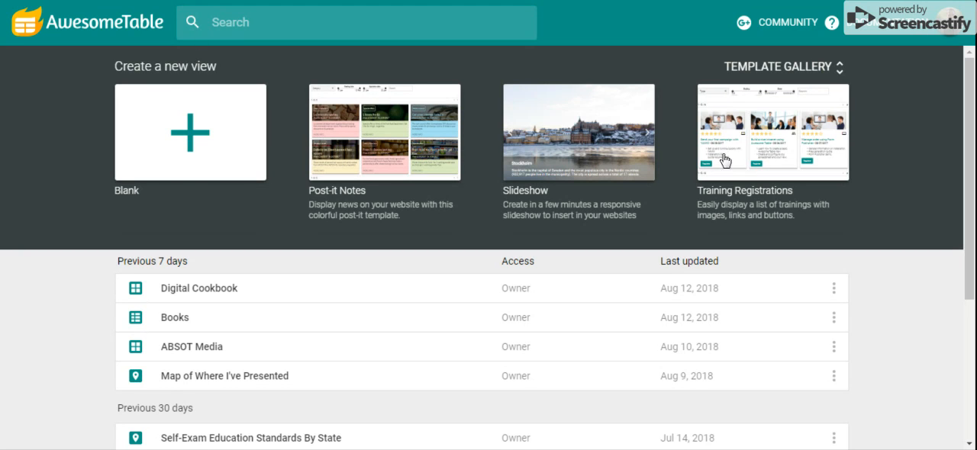
- Create a blank view from the TEACHER NAME Classroom Library Check (Responses) spreadsheet, using sheet Form Responses 1 and range B1:F
left_click(193, 129)
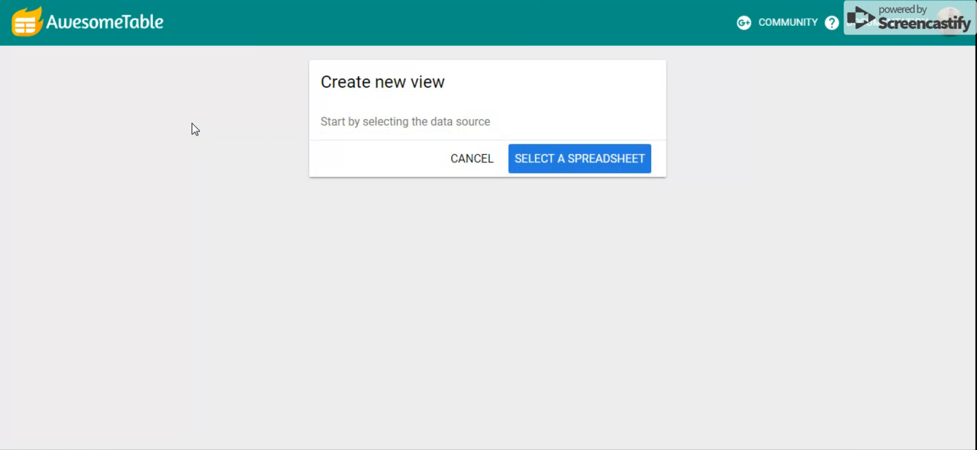
left_click(555, 166)
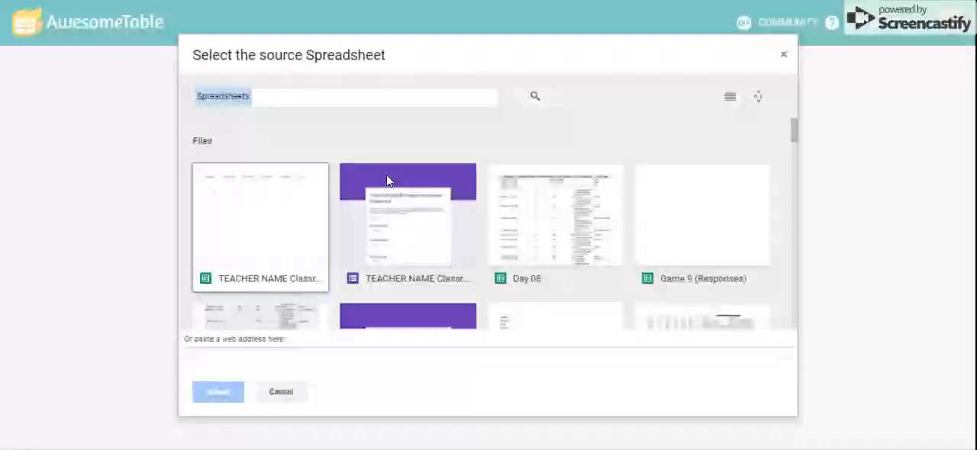
left_click(291, 214)
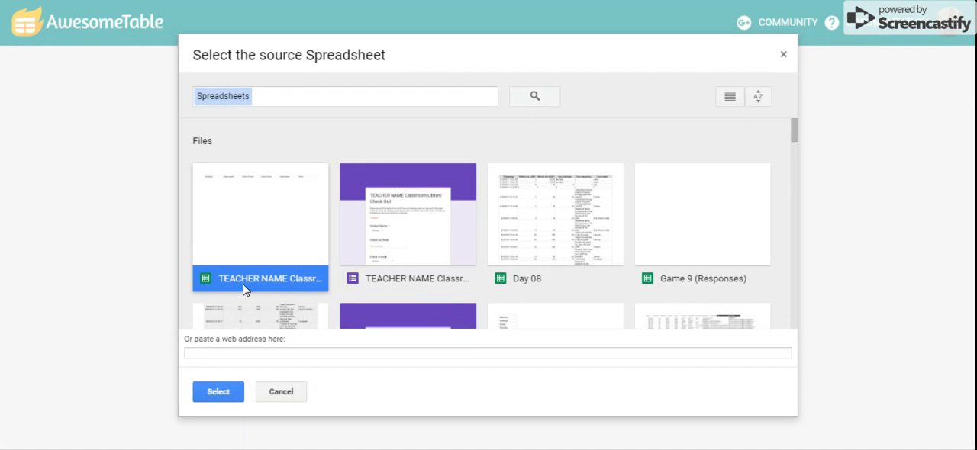
left_click(222, 391)
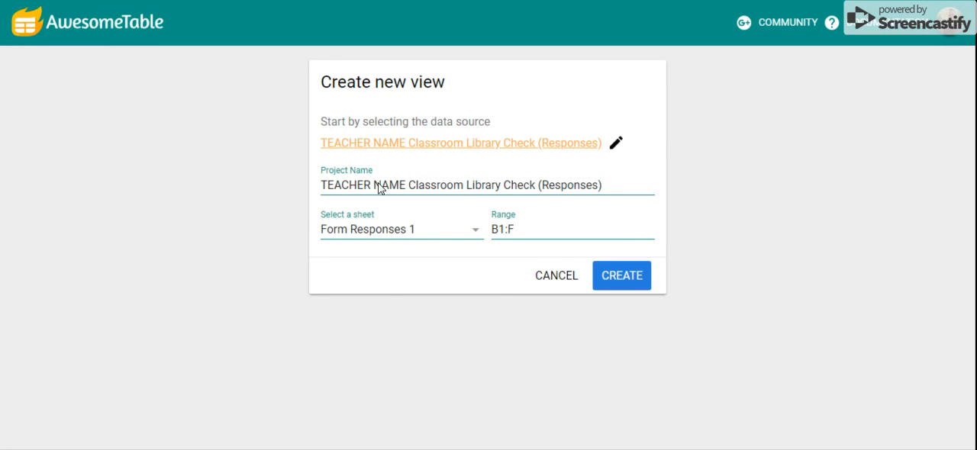
left_click(624, 277)
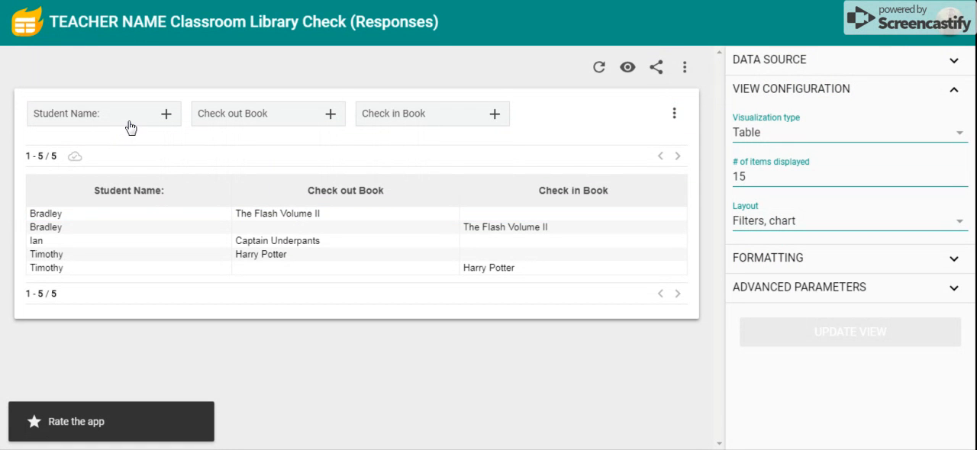
- Examine the options of the Student Name, Check out Book and Check in Book filters
left_click(100, 119)
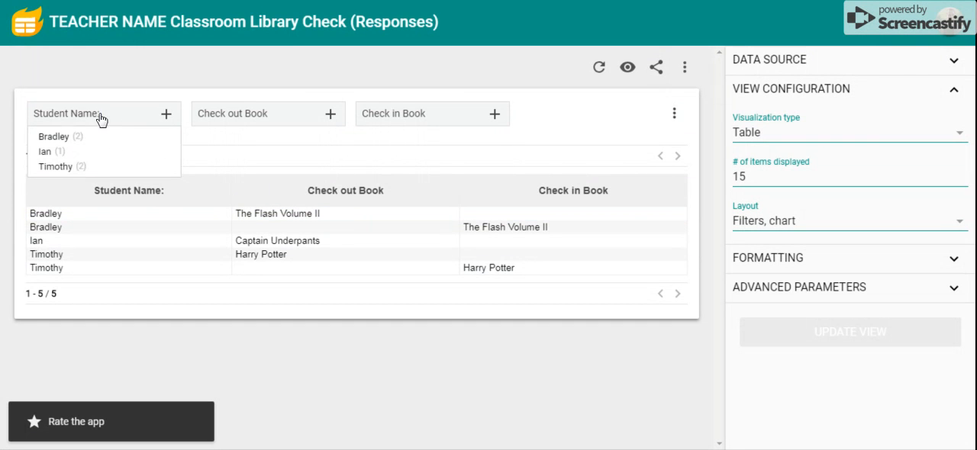
left_click(228, 119)
left_click(385, 120)
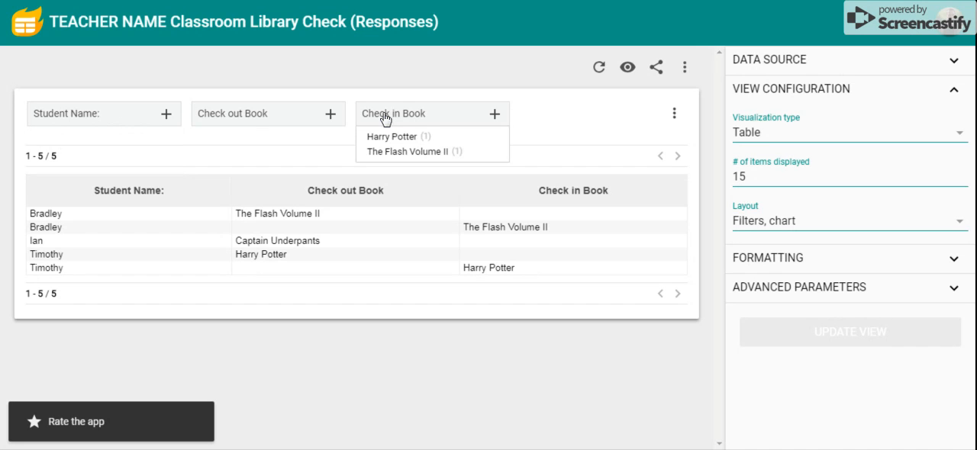
- Copy the view's share link from the sharing settings and switch back to the Google Sites page
left_click(657, 72)
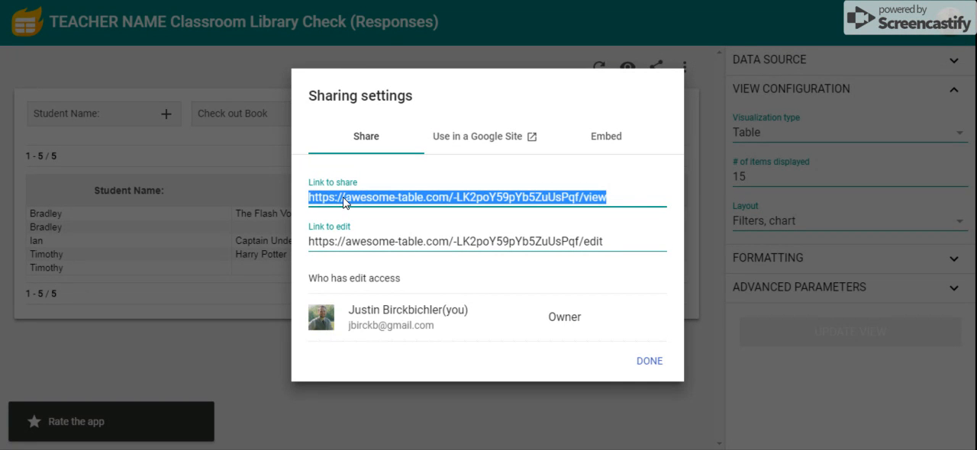
left_click(745, 3)
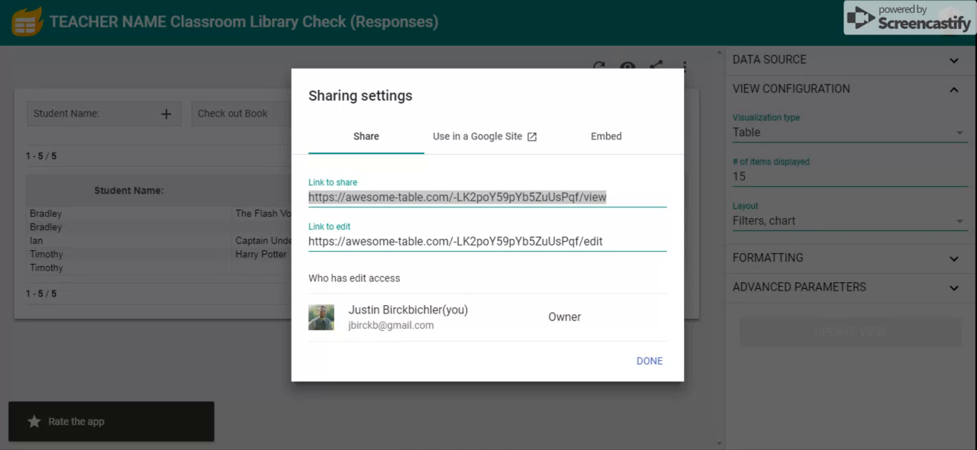
key("ctrl+Tab")
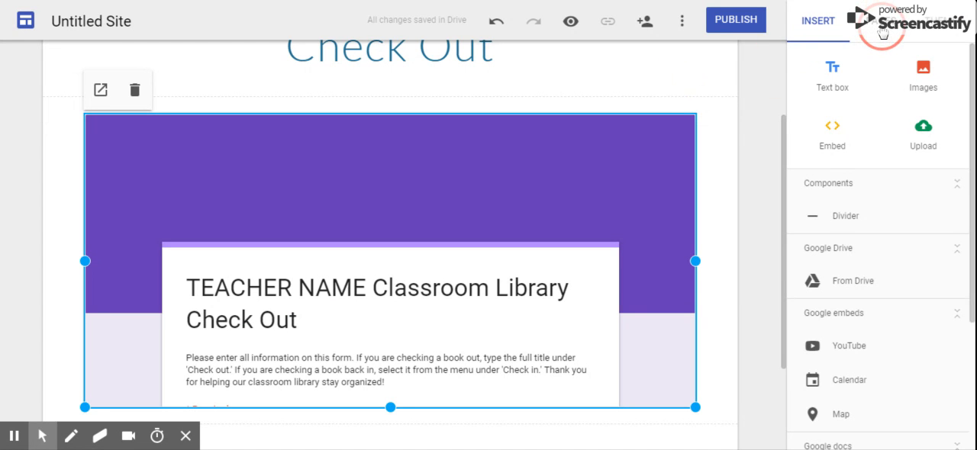
- Add a new page named Book Log to the site
left_click(881, 32)
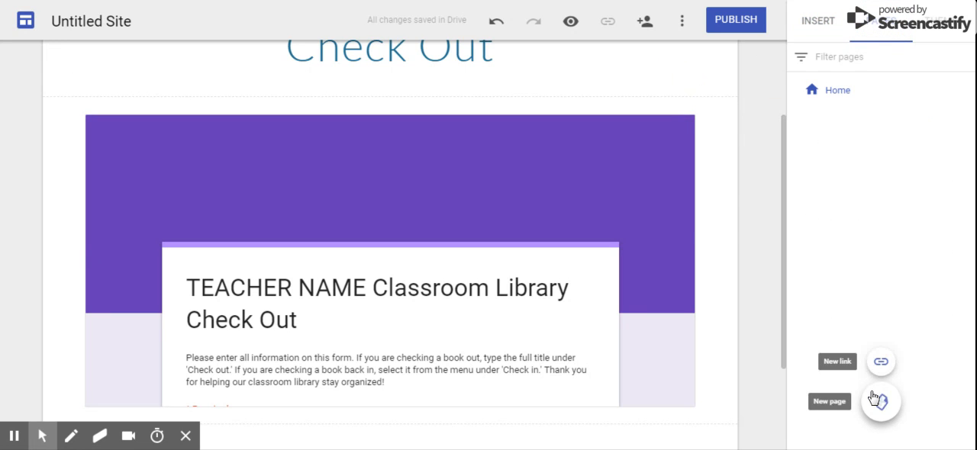
left_click(878, 400)
type("Book Log")
key("Return")
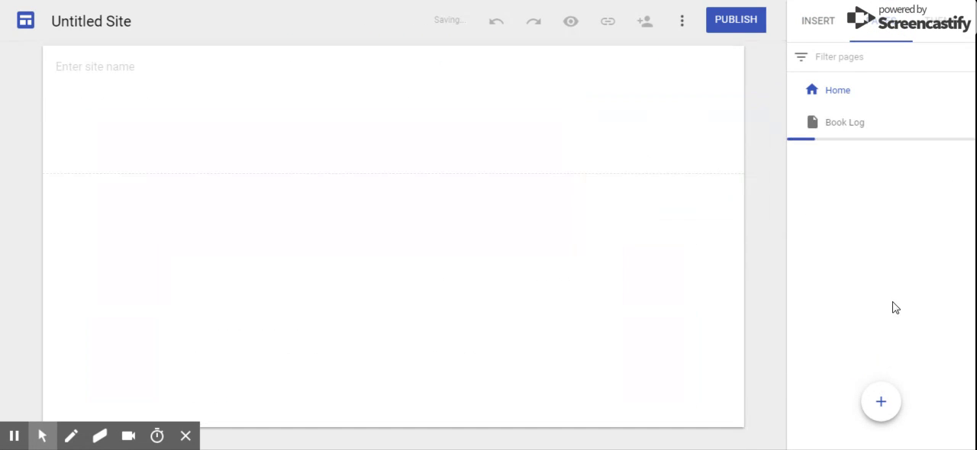
- Embed the AwesomeTable view by its copied URL in the Book Log page's body
double_click(387, 265)
left_click(340, 266)
left_click(336, 246)
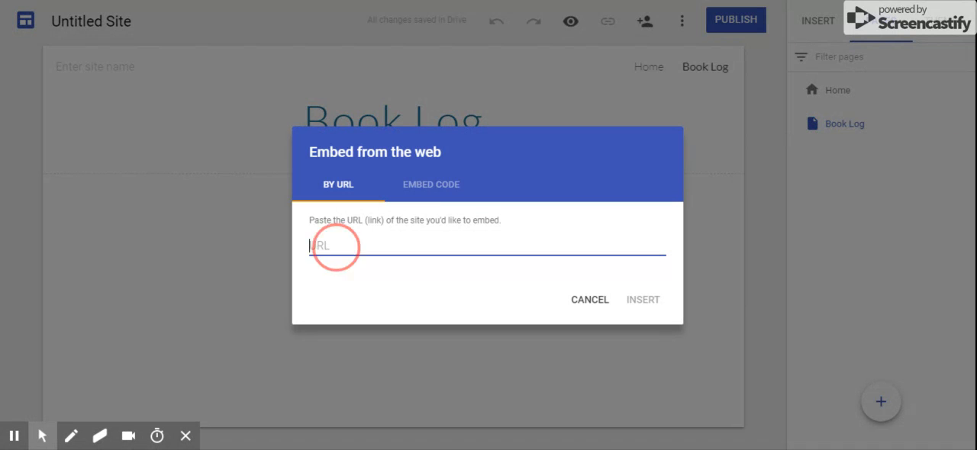
type("https://awesome-table.com/-LK2poY59pYb5ZuUsPqf/view")
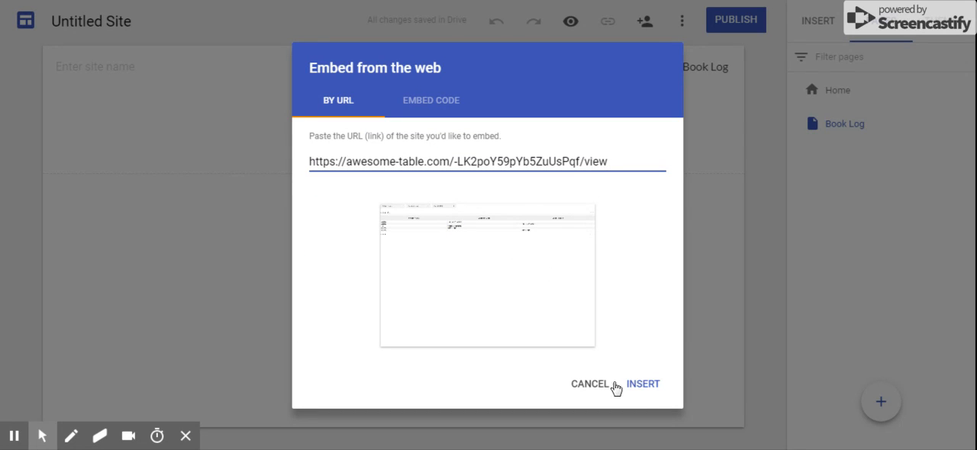
left_click(647, 389)
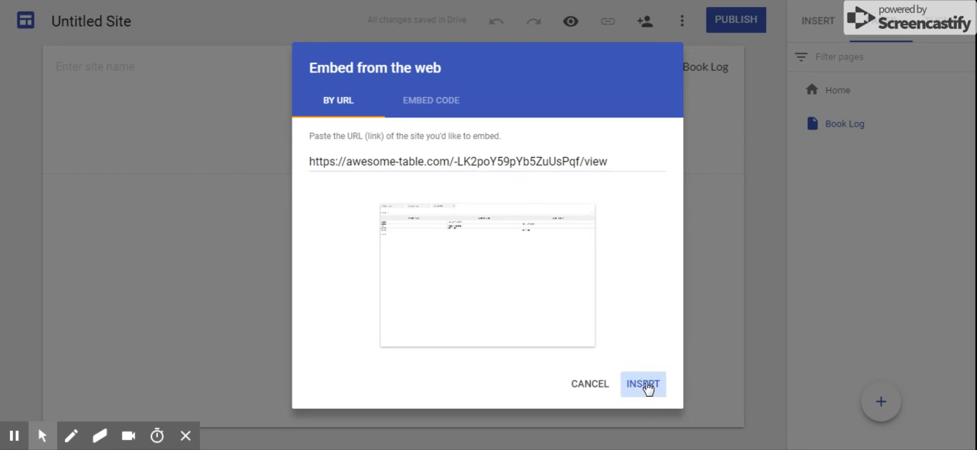
- Widen the embedded table to span the full content width of the Book Log page
scroll(648, 389, "down", 1)
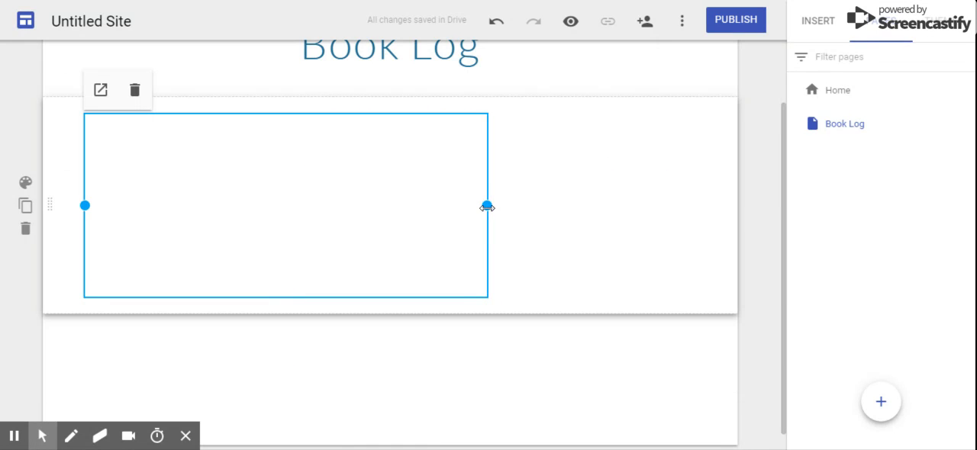
left_click_drag(487, 206, 556, 206)
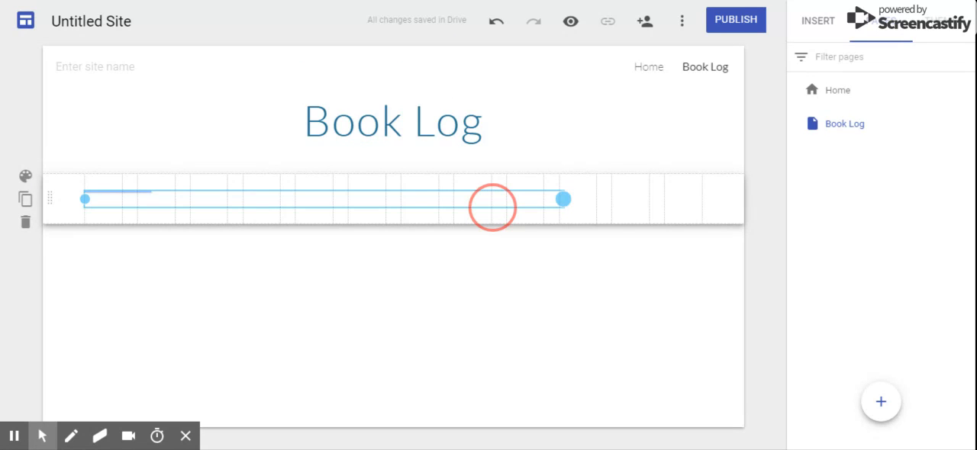
left_click_drag(564, 206, 687, 207)
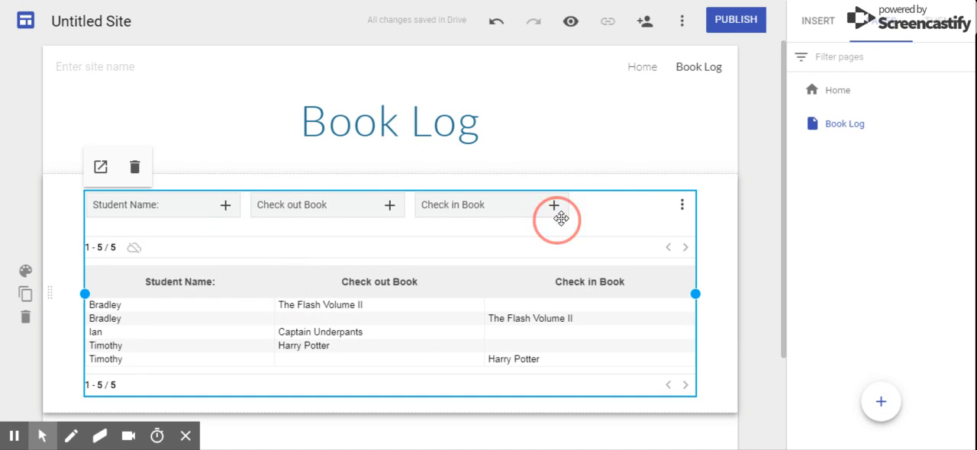
- Examine the site's web publishing settings and leave them without publishing
left_click(723, 23)
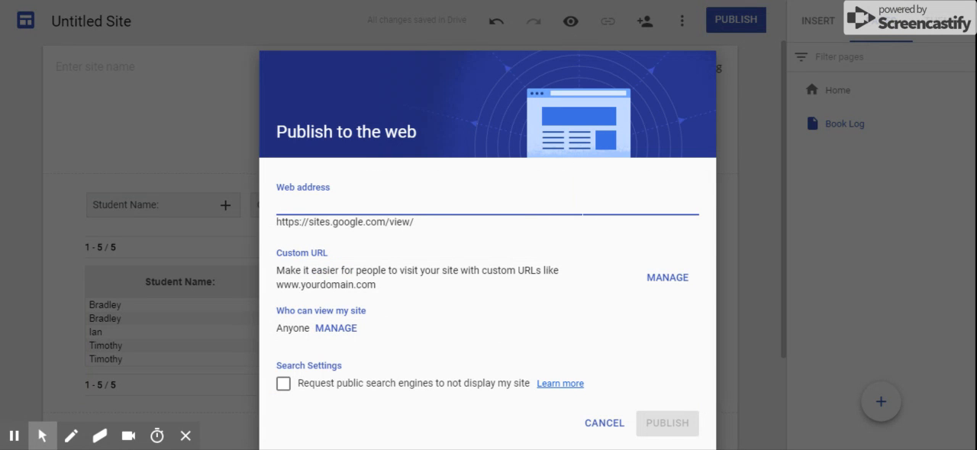
left_click(600, 426)
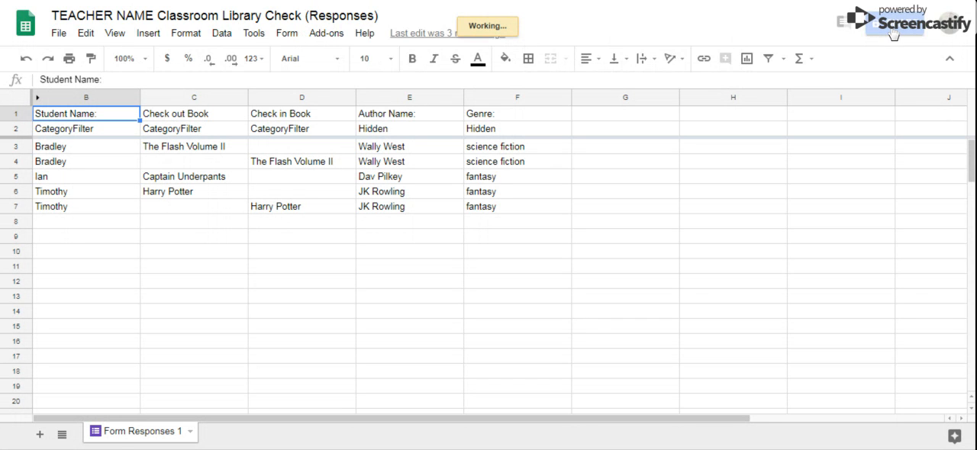
- Turn on link sharing for the Classroom Library Check (Responses) spreadsheet so anyone with the link can view it
left_click(894, 32)
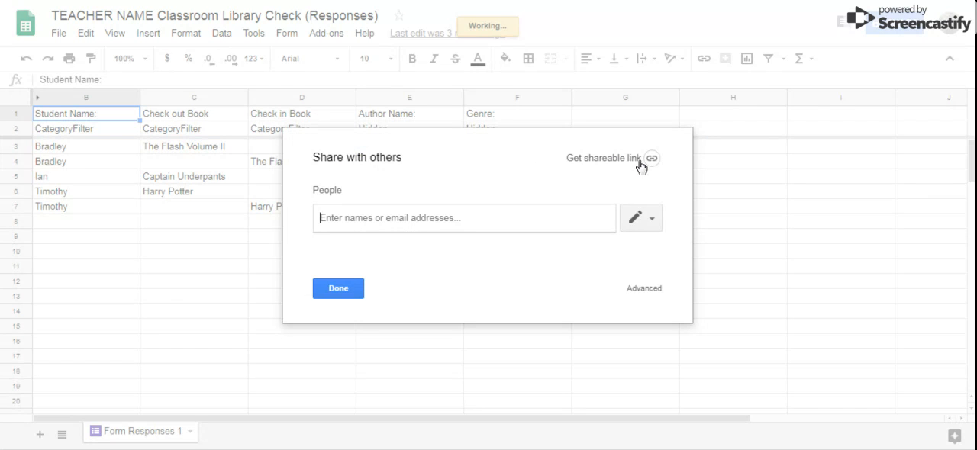
left_click(640, 164)
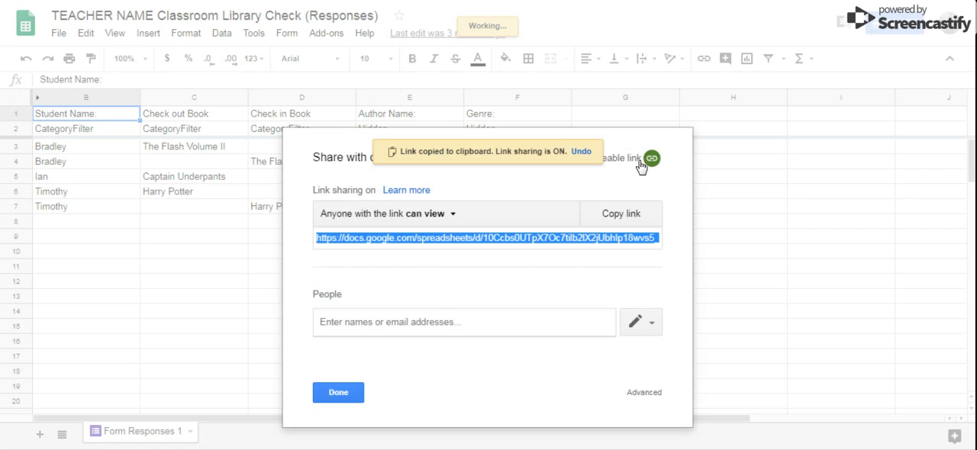
left_click(333, 401)
left_click(335, 391)
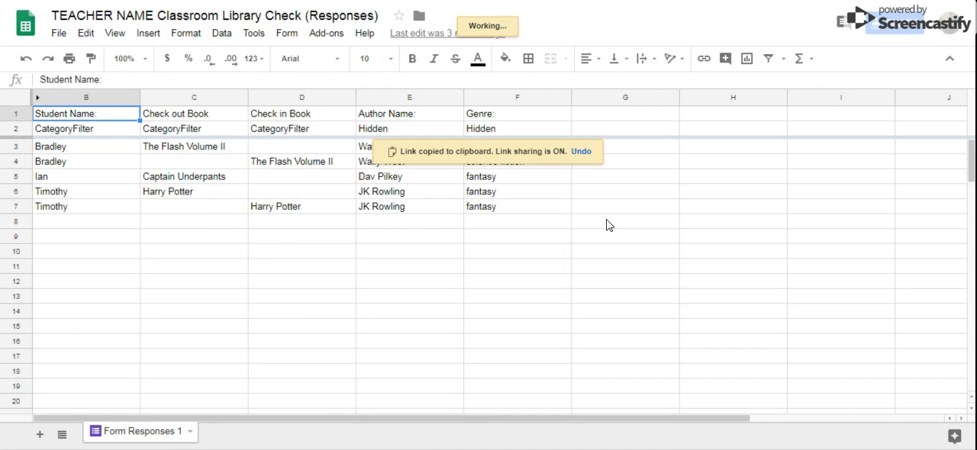